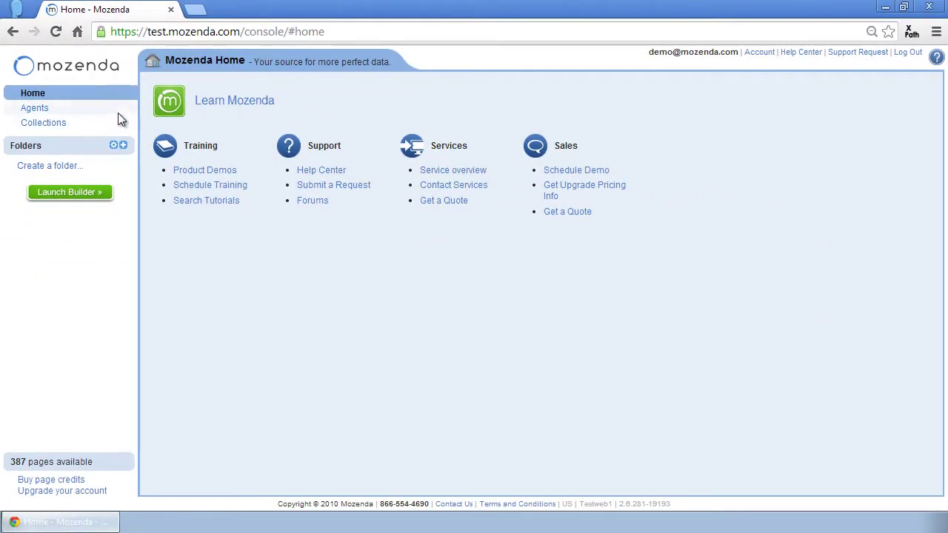
Go to the Agents page to see the Large Retail Tablets agent
click(110, 112)
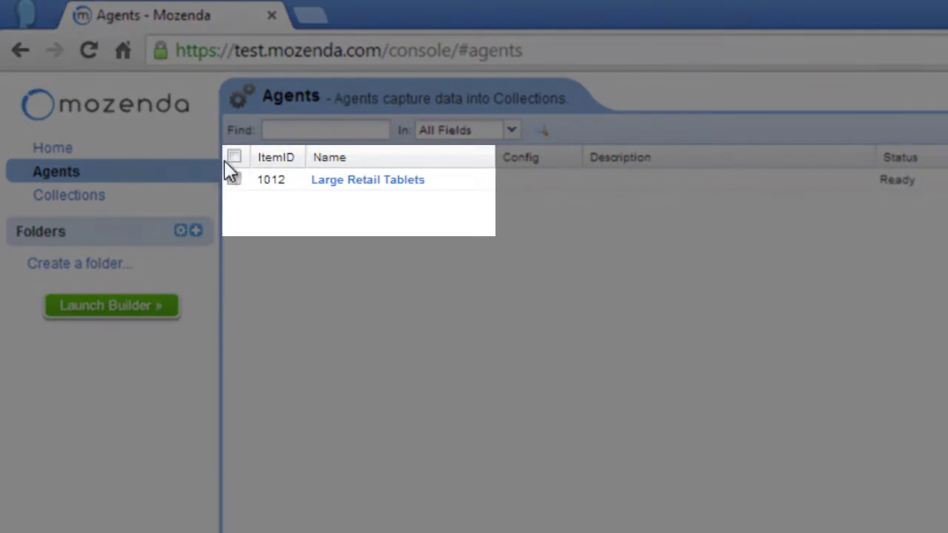
Select the Large Retail Tablets agent and bring up its More Actions options
click(229, 153)
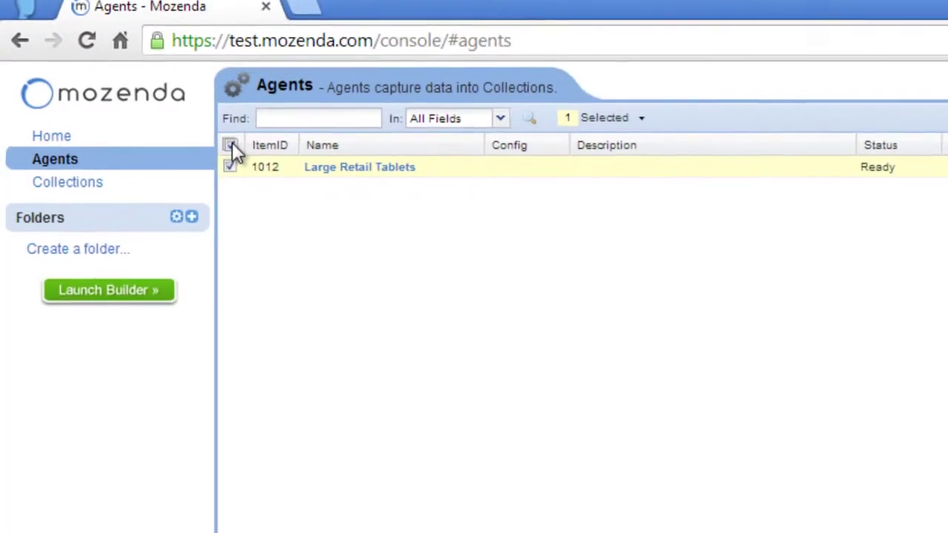
click(231, 145)
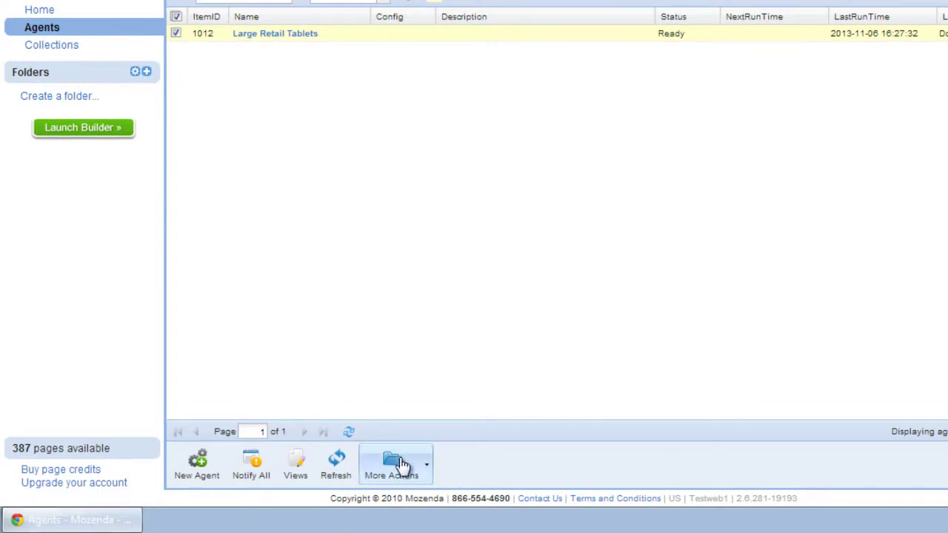
click(403, 466)
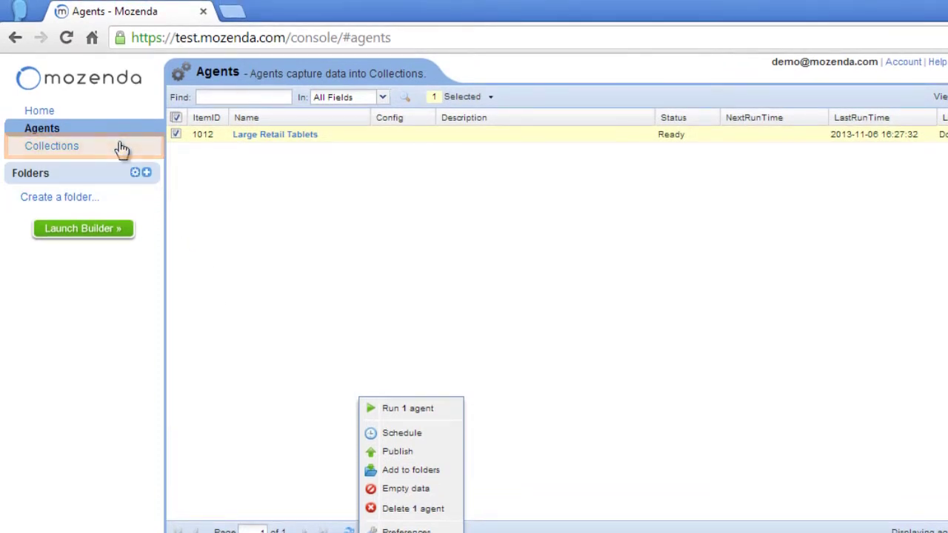
Review the Large Retail Tablets, My Inventory and Price Comparison collections, then return to Agents
click(123, 148)
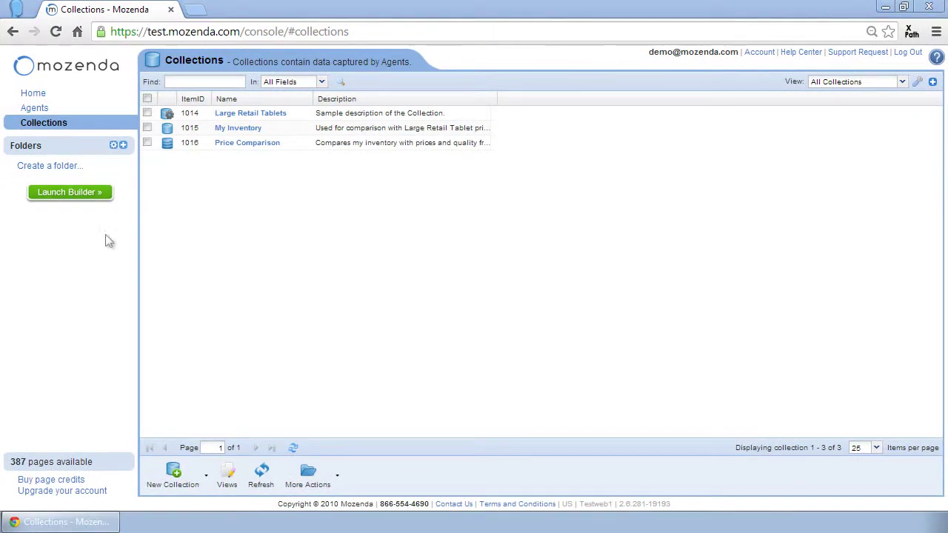
click(87, 111)
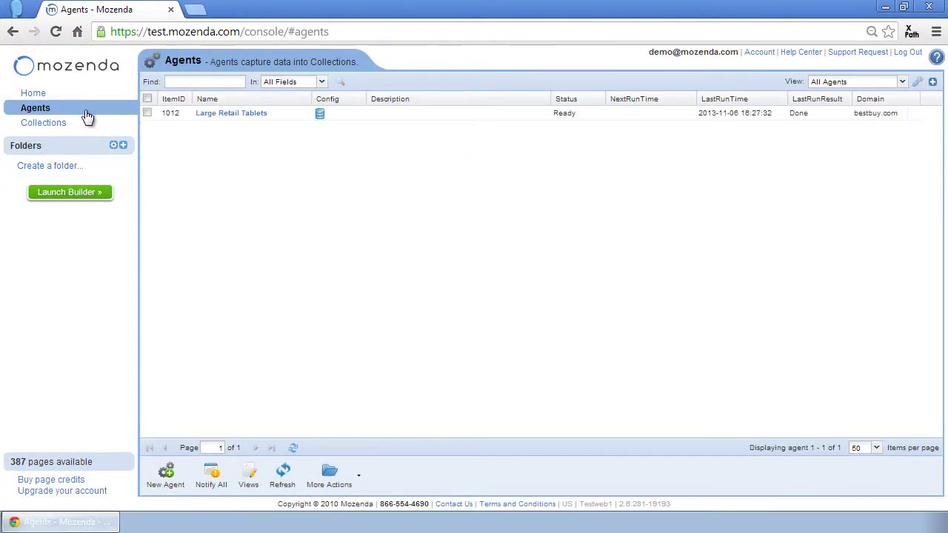
Open the Large Retail Tablets agent page showing its 15 collected tablet items
click(221, 117)
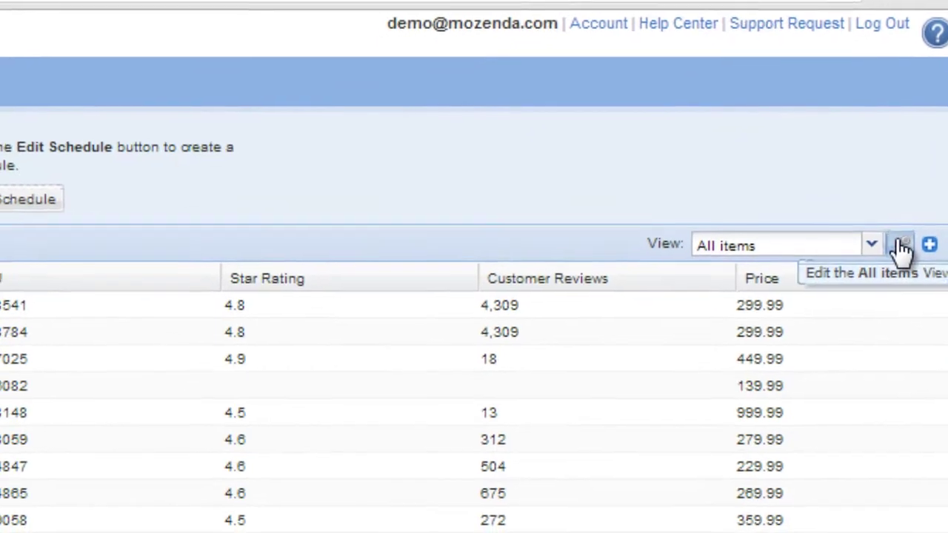
In the All items view, place Star Rating and Customer Reviews after Product Name and save
click(891, 253)
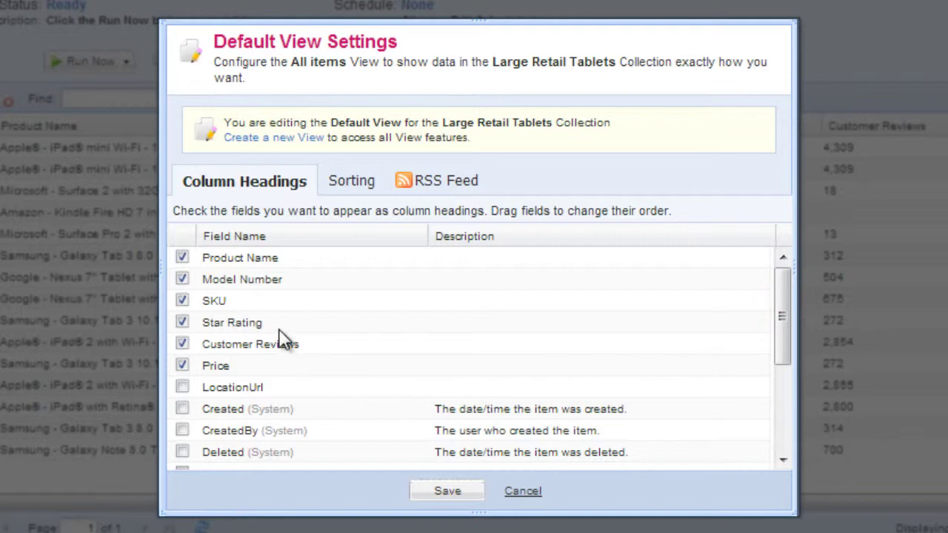
drag(278, 325, 281, 292)
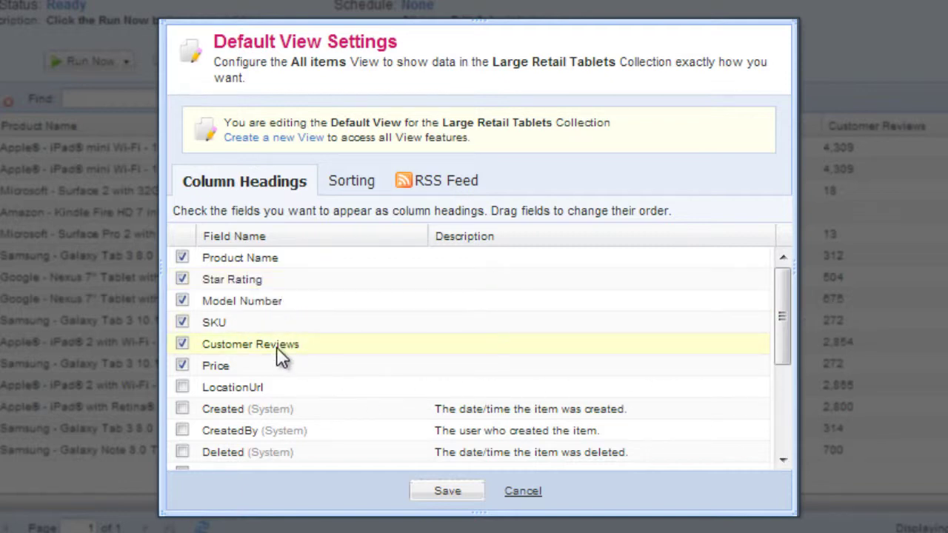
drag(277, 349, 280, 309)
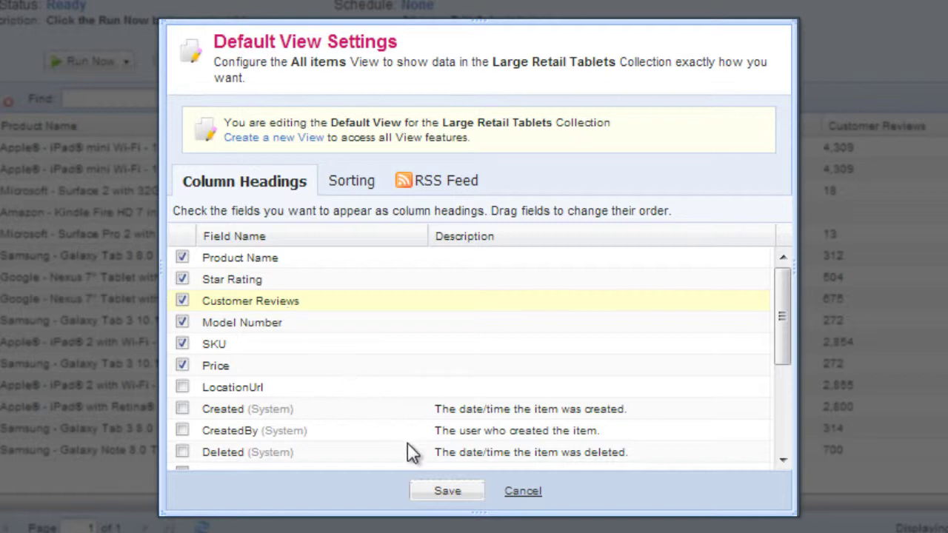
click(445, 493)
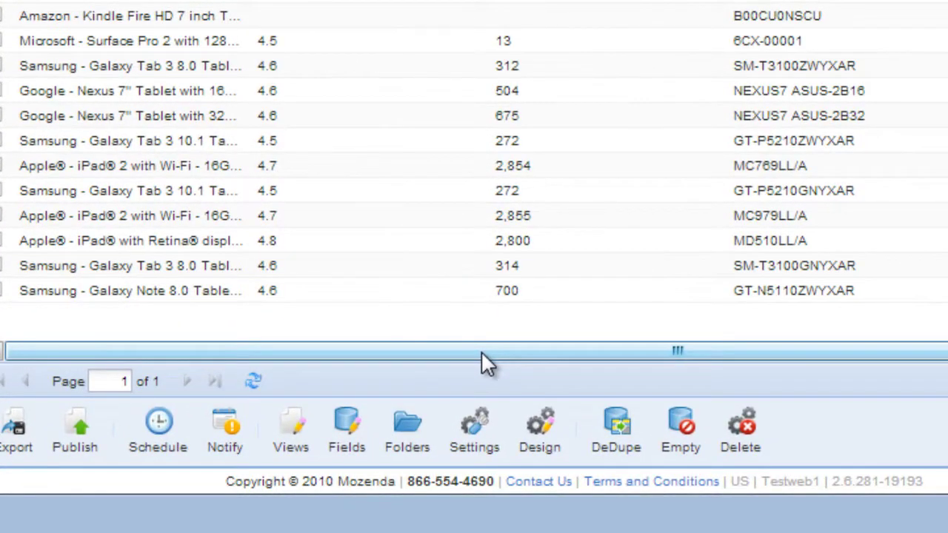
Start a new view for the collection named '4 Star Rating Over 100'
click(292, 428)
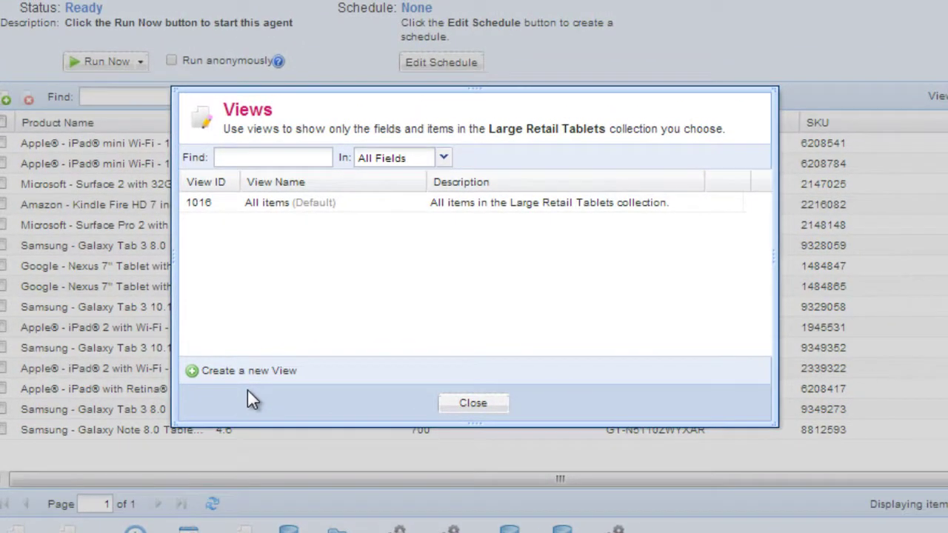
click(260, 332)
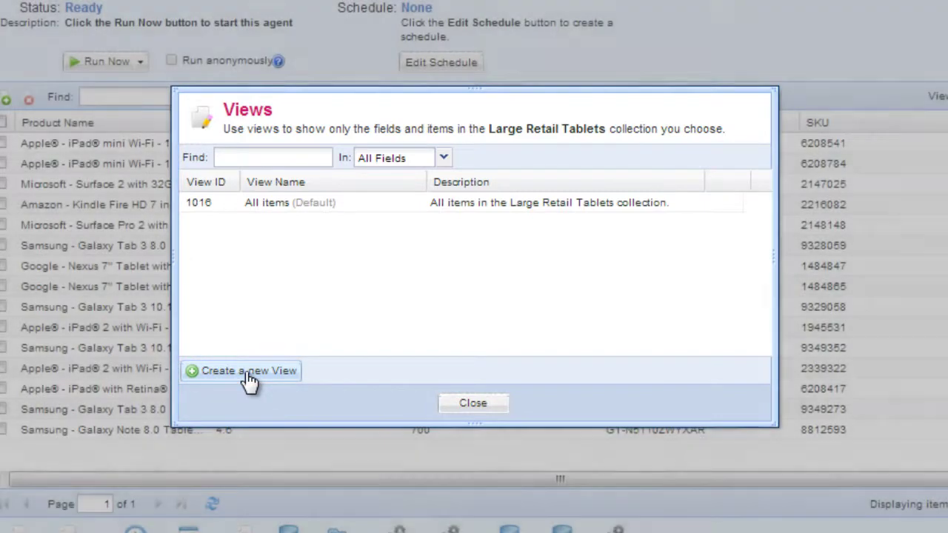
click(246, 372)
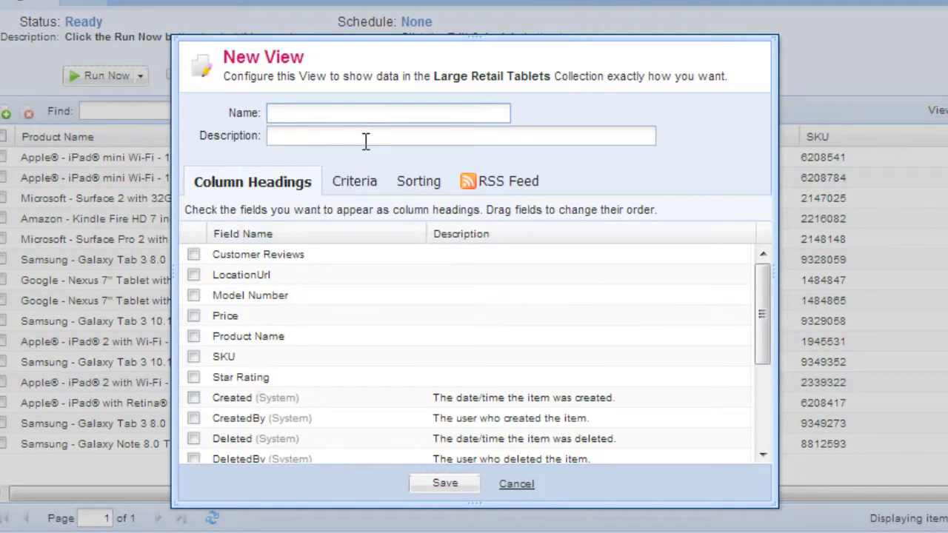
text(4 Star Rating Over 100)
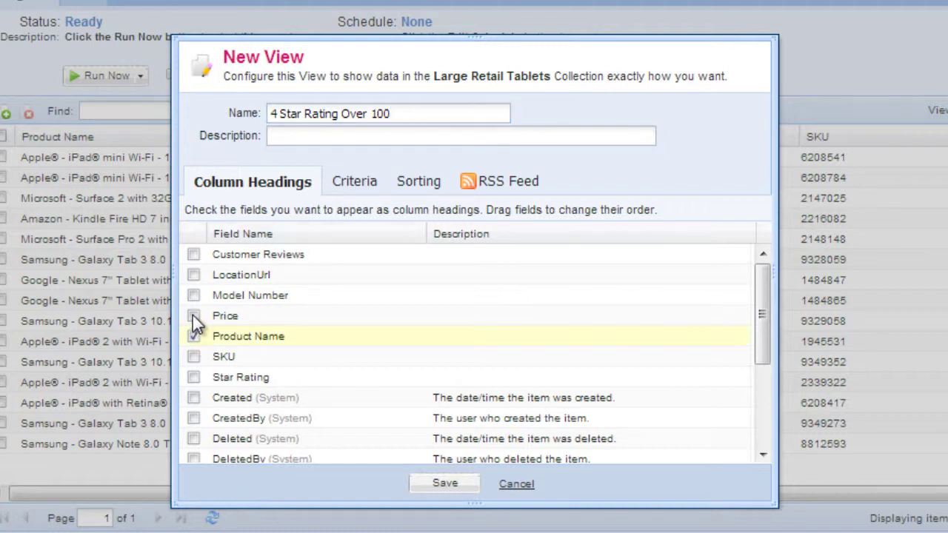
Add Star Rating, Customer Reviews and Model Number as column headings
click(194, 378)
click(193, 255)
click(194, 295)
Order the columns: Product Name, Star Rating, Customer Reviews, Price, then SKU
drag(297, 338, 315, 256)
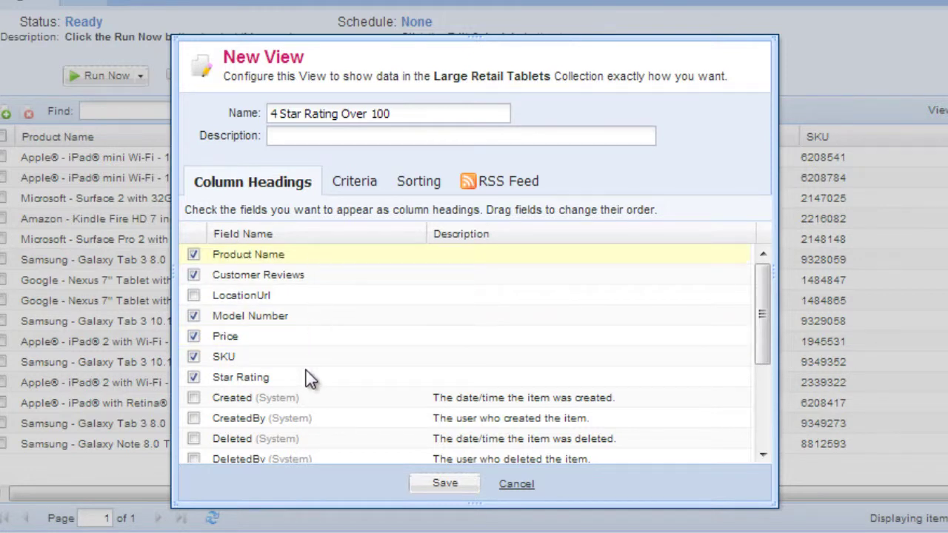
drag(310, 371, 318, 285)
click(314, 296)
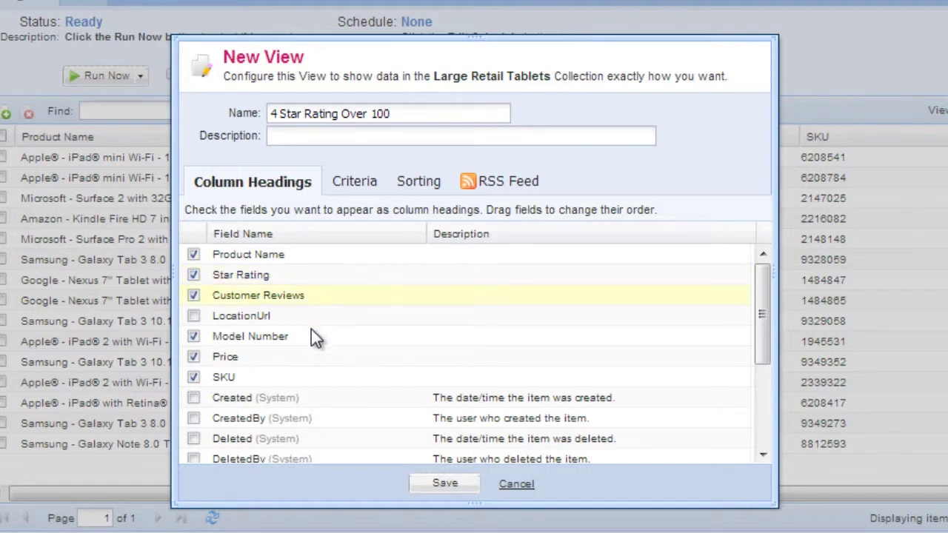
drag(310, 363, 312, 327)
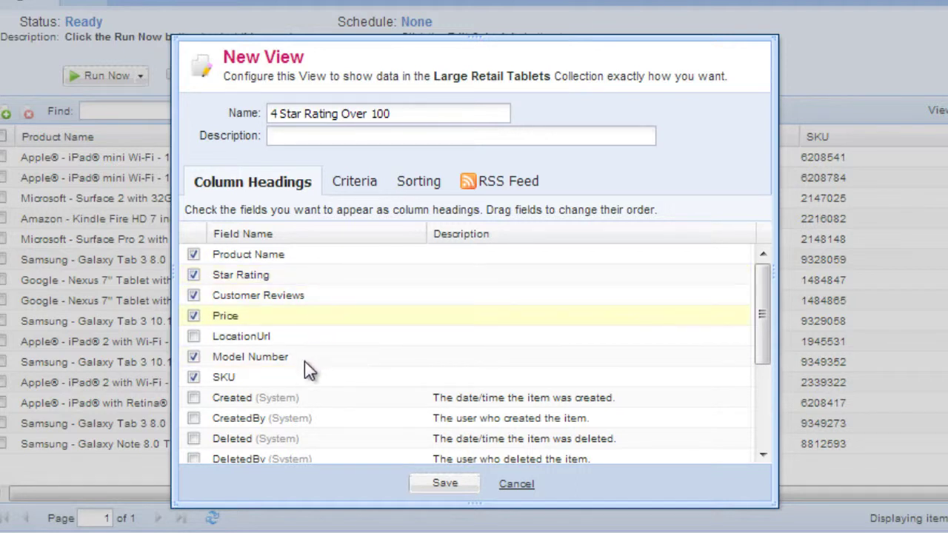
drag(299, 381, 306, 363)
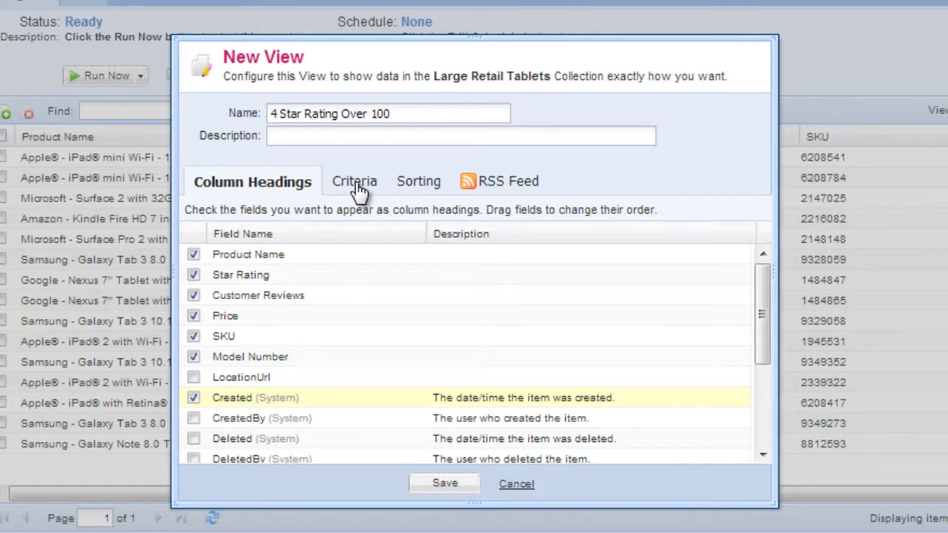
Switch to the Criteria tab and list the fields available for filtering
click(358, 188)
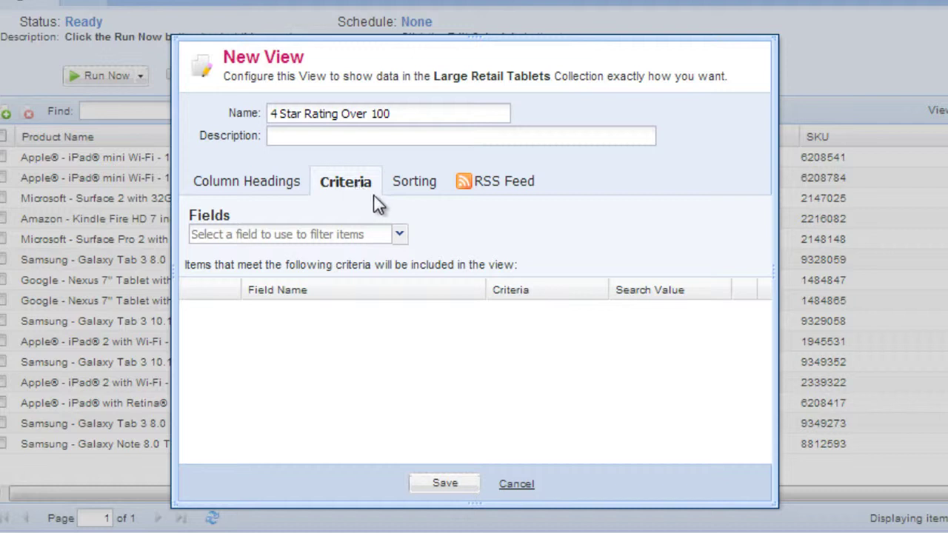
click(400, 235)
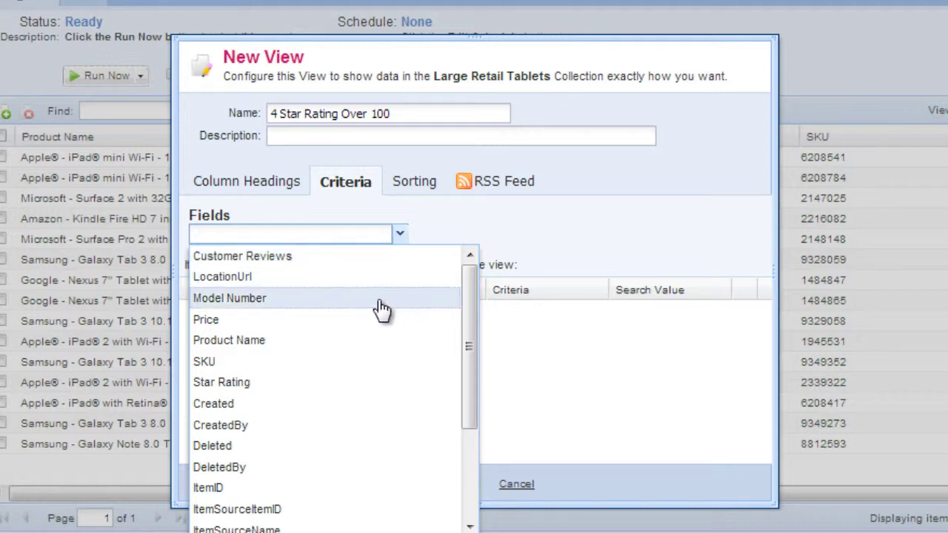
Set up a criterion: Star Rating Is Greater Than 4.7
click(349, 391)
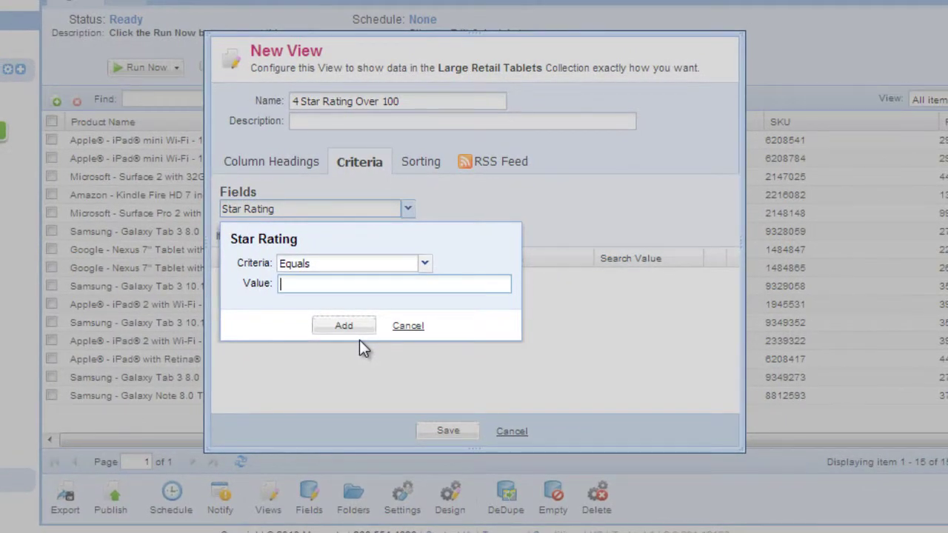
click(424, 267)
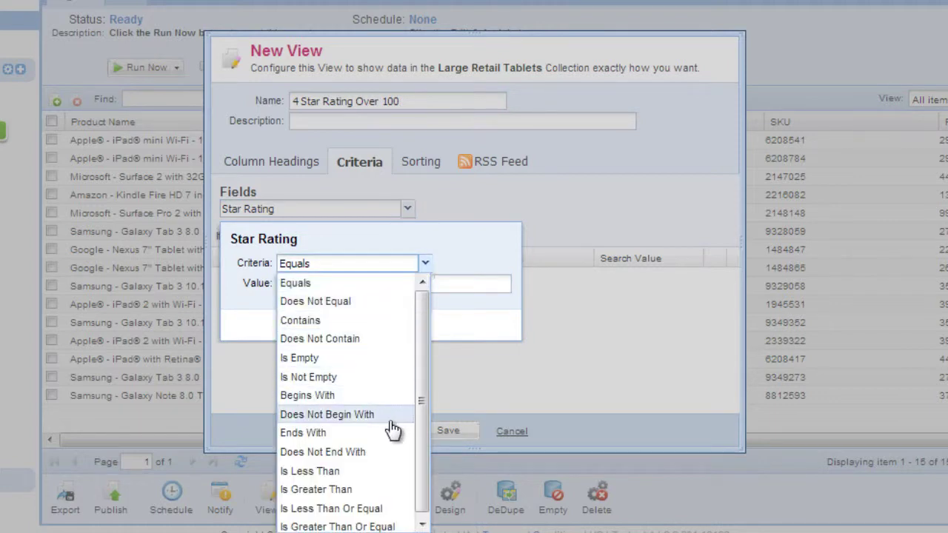
click(319, 489)
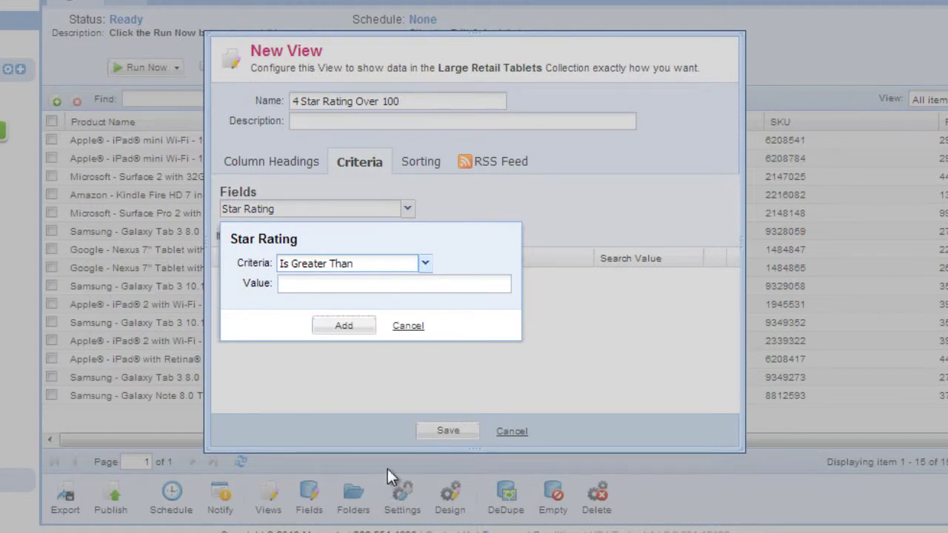
click(400, 284)
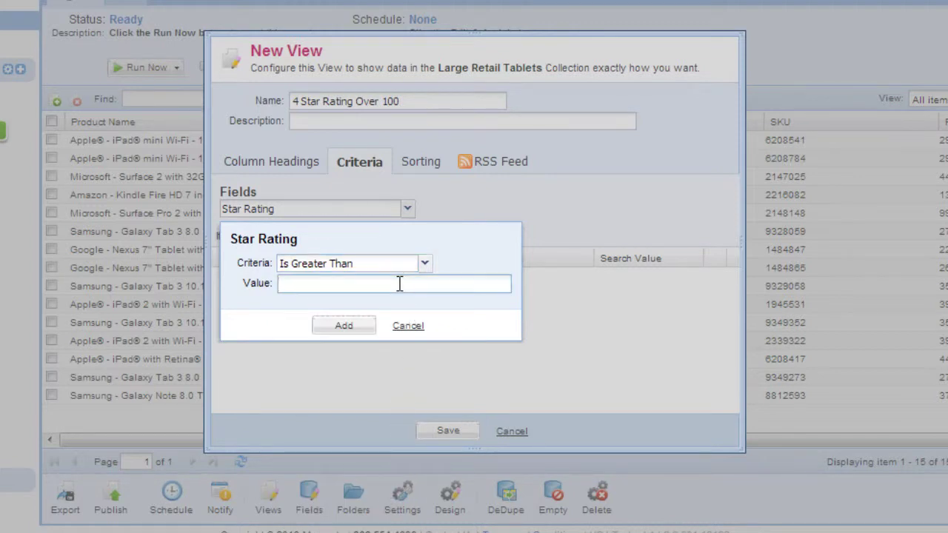
text(4,7)
Add the Star Rating criterion, then a second one: Customer Reviews Is Greater Than 100
click(343, 326)
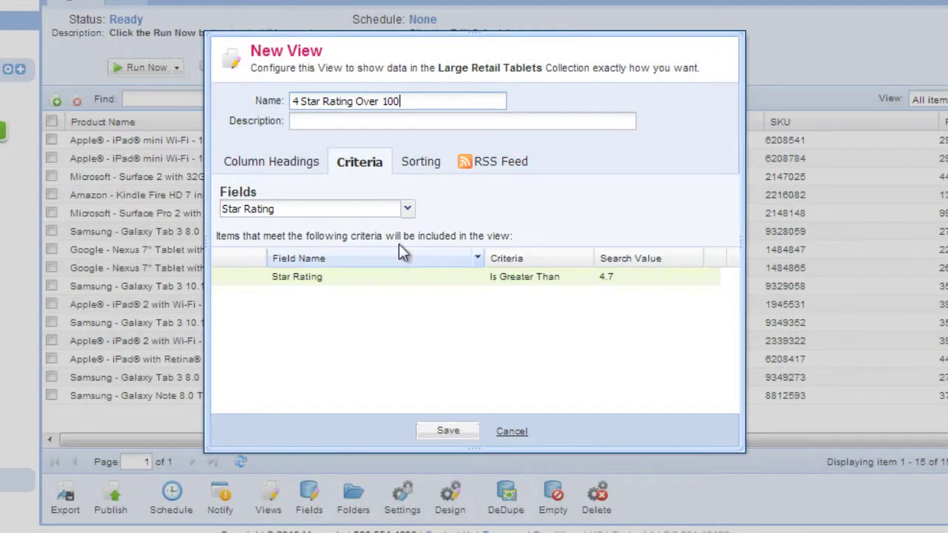
click(408, 209)
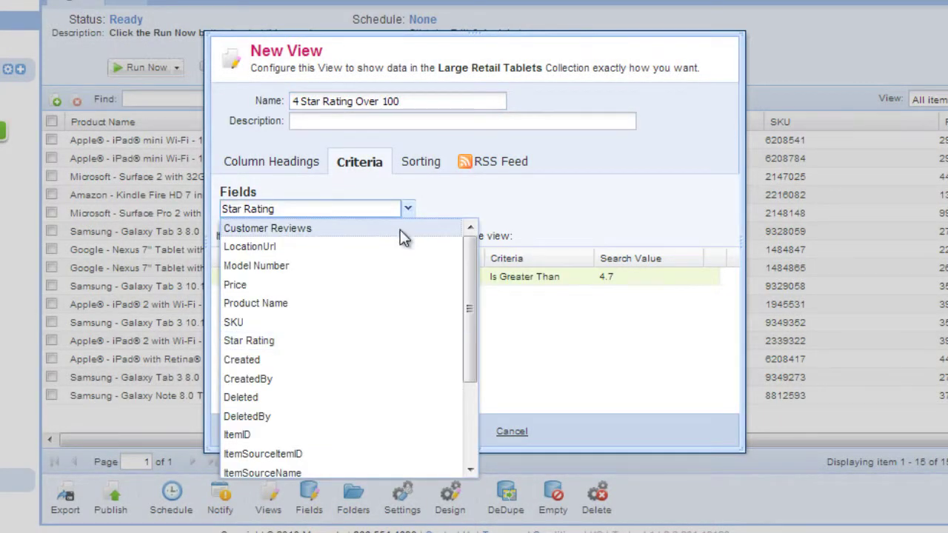
click(400, 228)
click(425, 263)
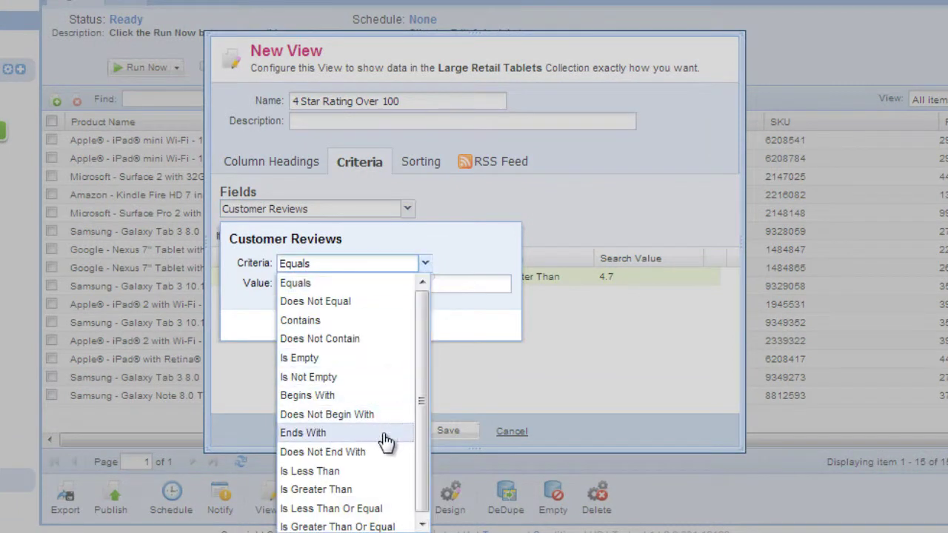
click(383, 490)
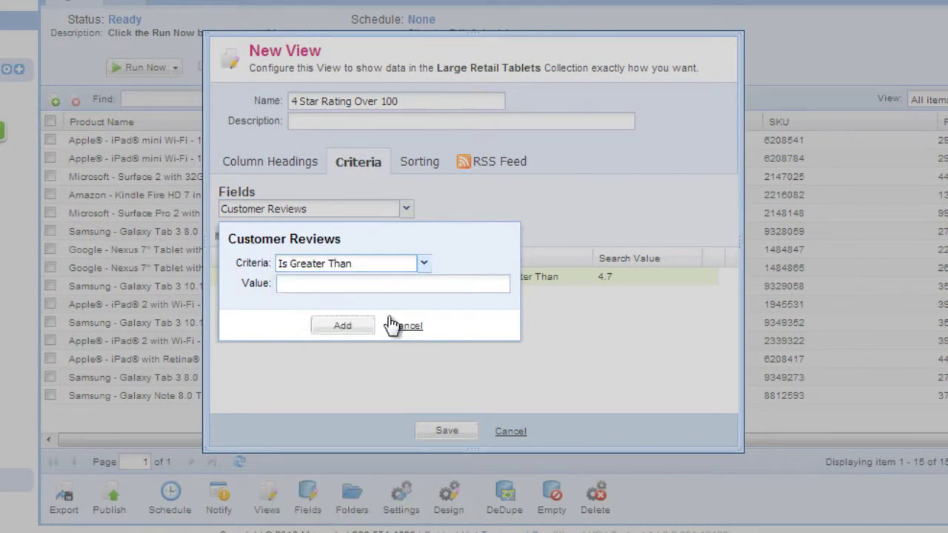
click(384, 283)
text(100)
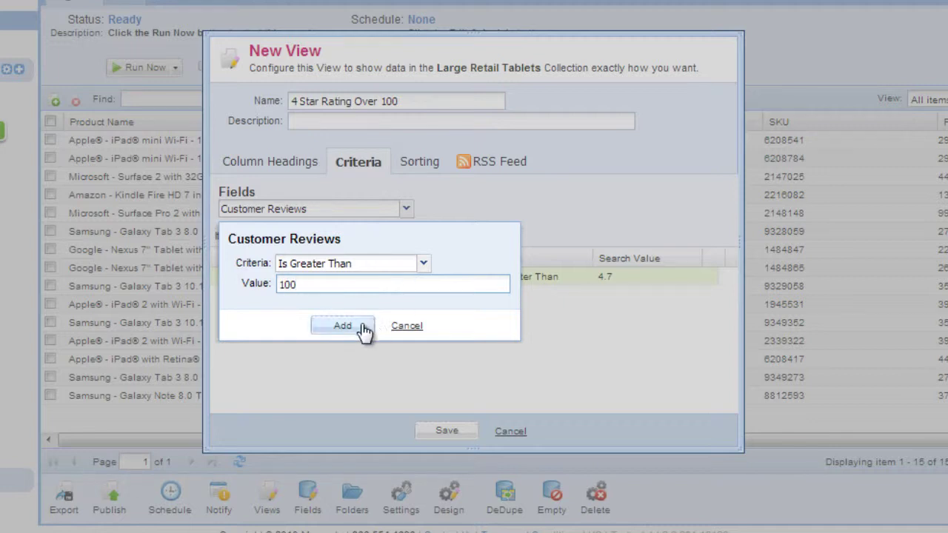
click(364, 326)
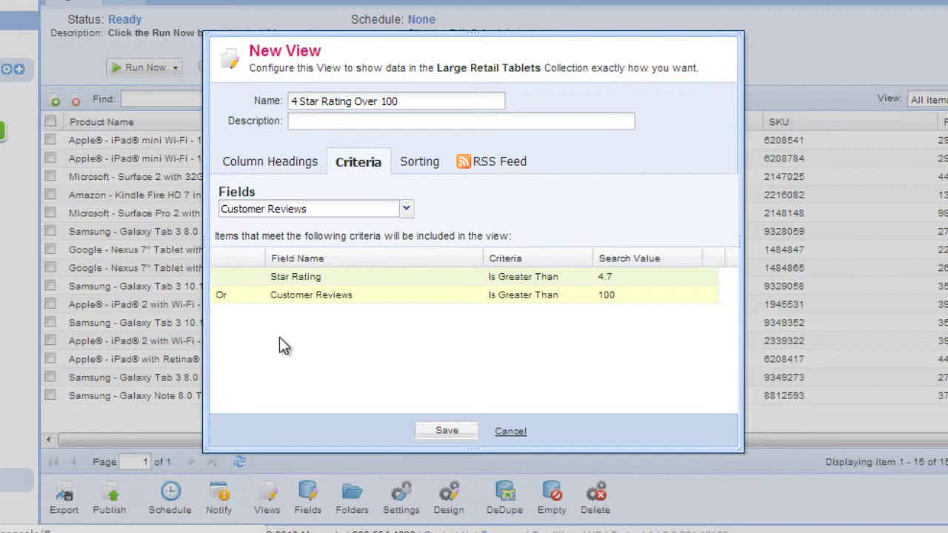
Switch the Customer Reviews criterion from Or to And and save the 4 Star Rating Over 100 view
click(222, 297)
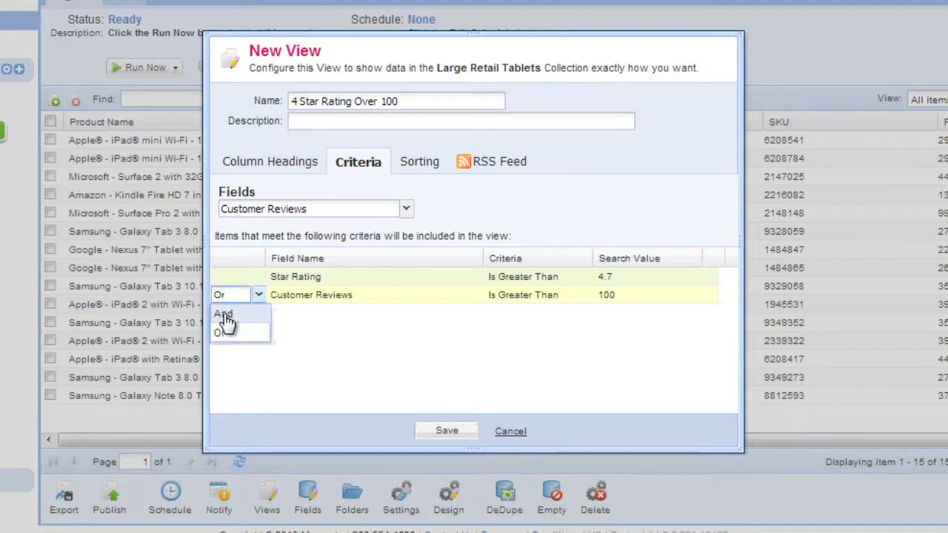
click(224, 315)
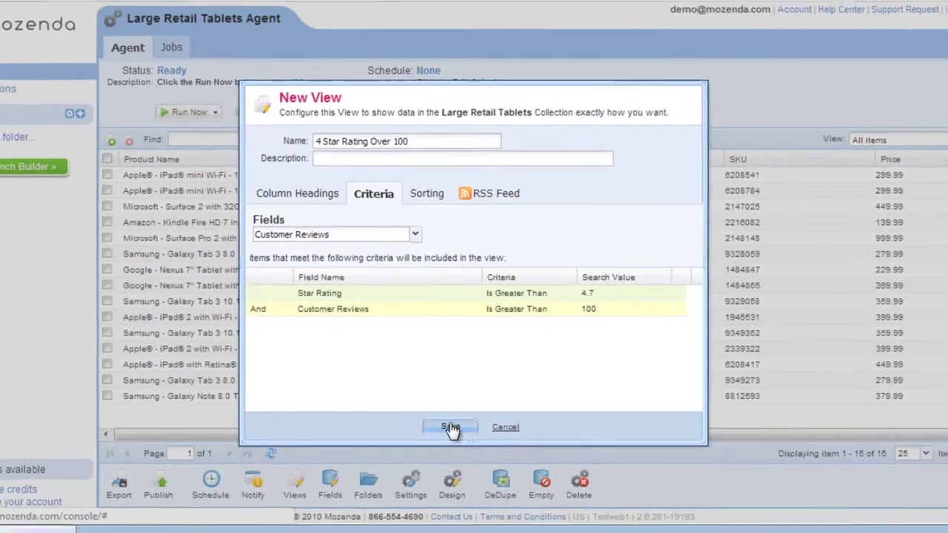
click(449, 428)
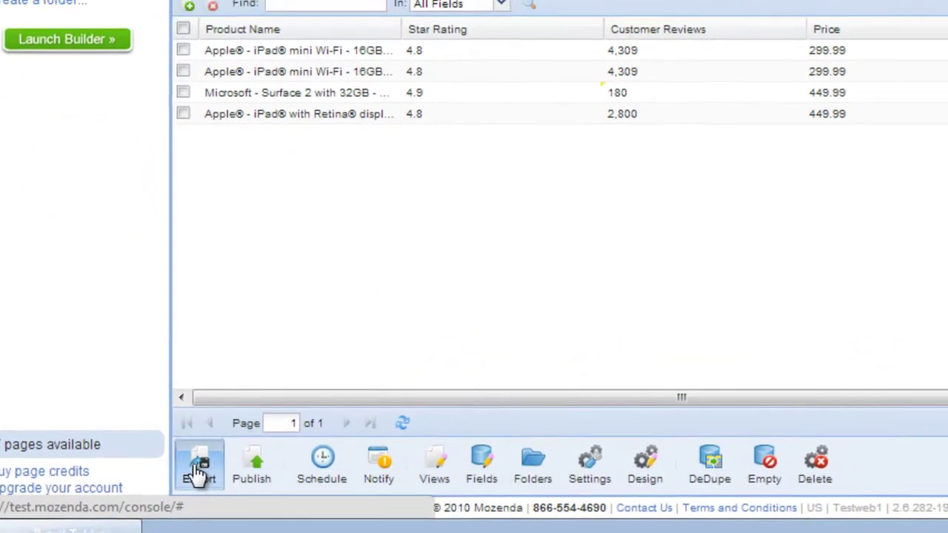
Export the current view as CSV, saving LargeRetailTablets-4StarRatingOver100.csv into Downloads
click(194, 474)
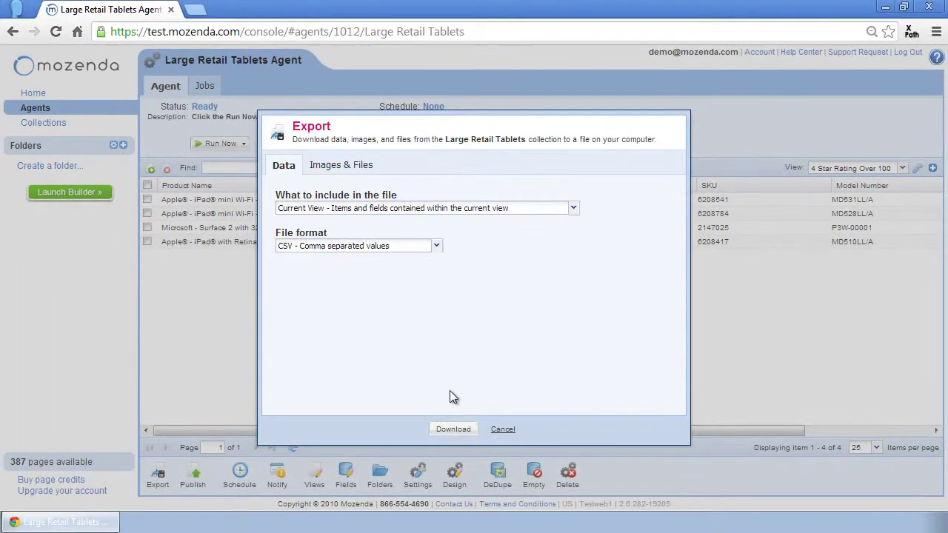
click(454, 430)
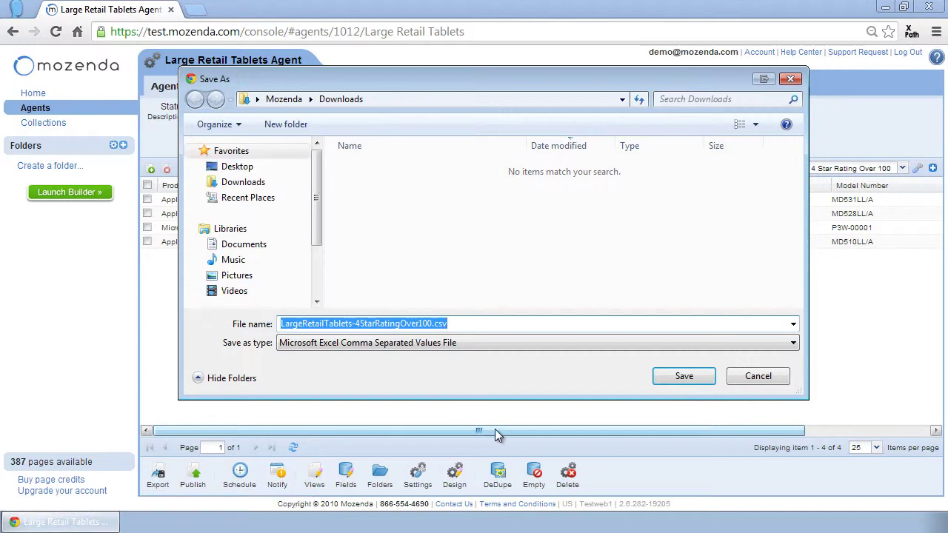
click(680, 380)
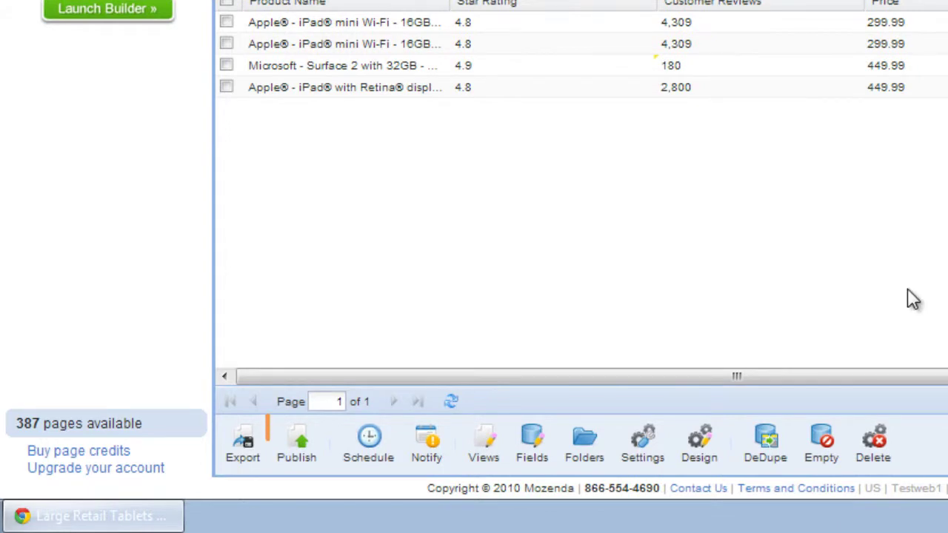
Set up Email publishing to the recipient address: 4 Star Rating Over 100 view as CSV, sent when the agent completes
click(304, 448)
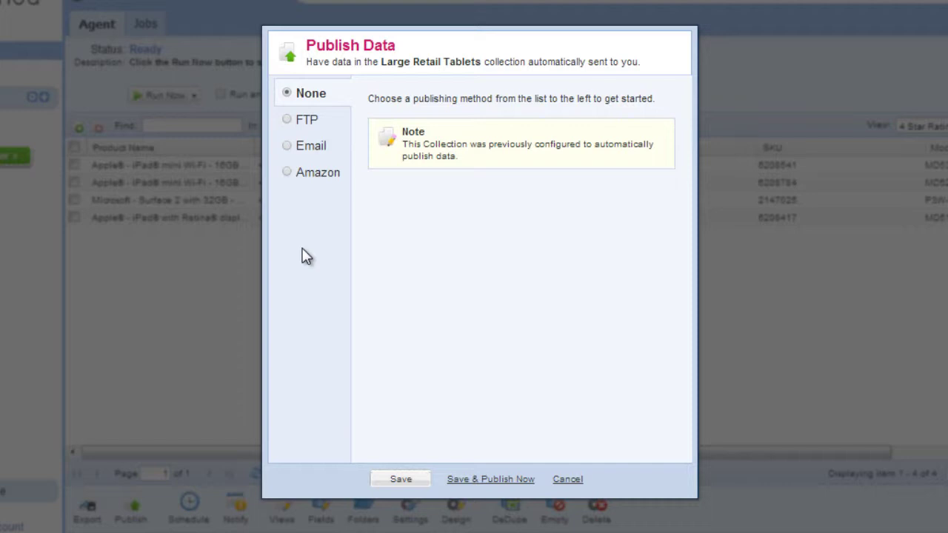
click(317, 150)
click(397, 116)
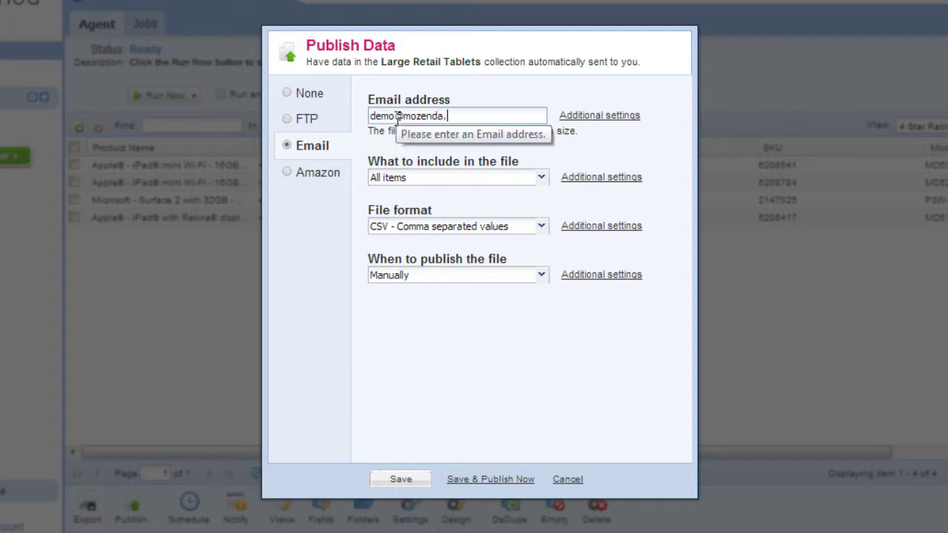
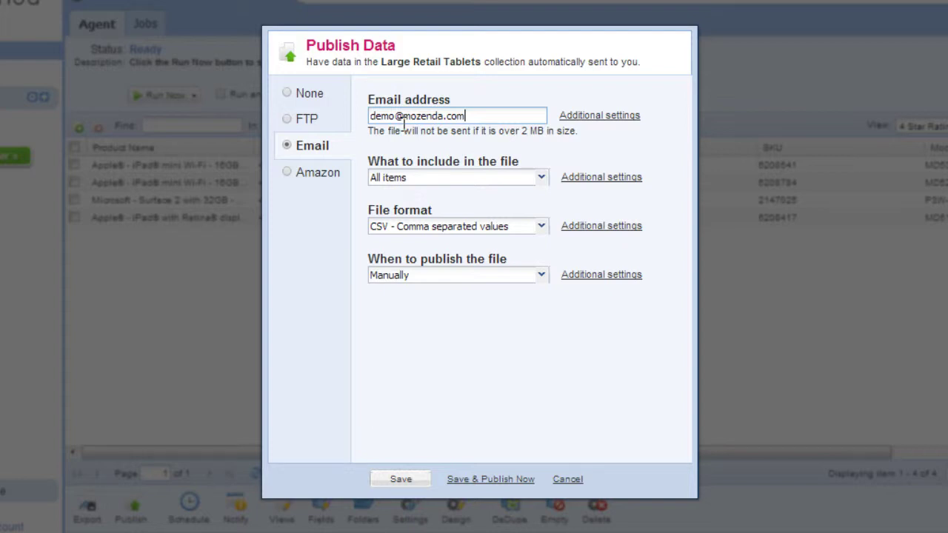
click(541, 180)
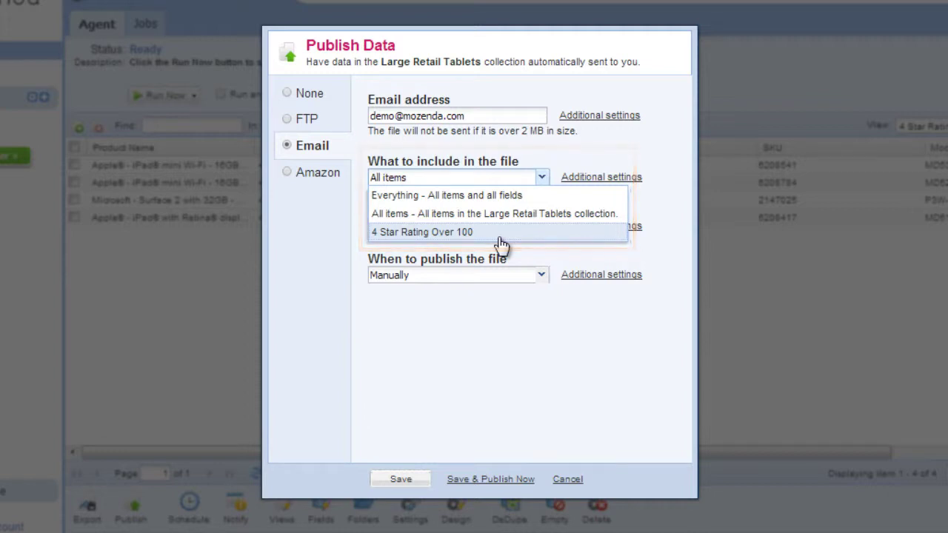
click(500, 234)
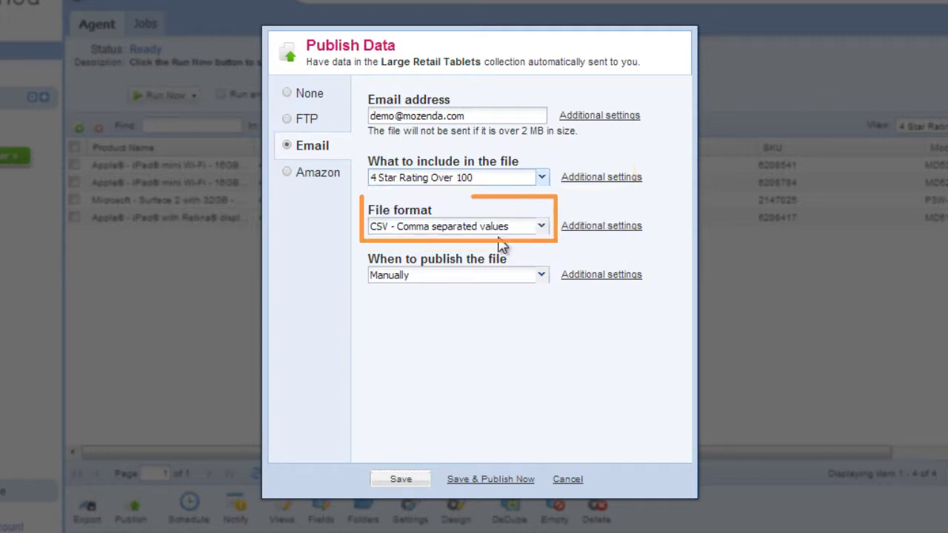
click(542, 275)
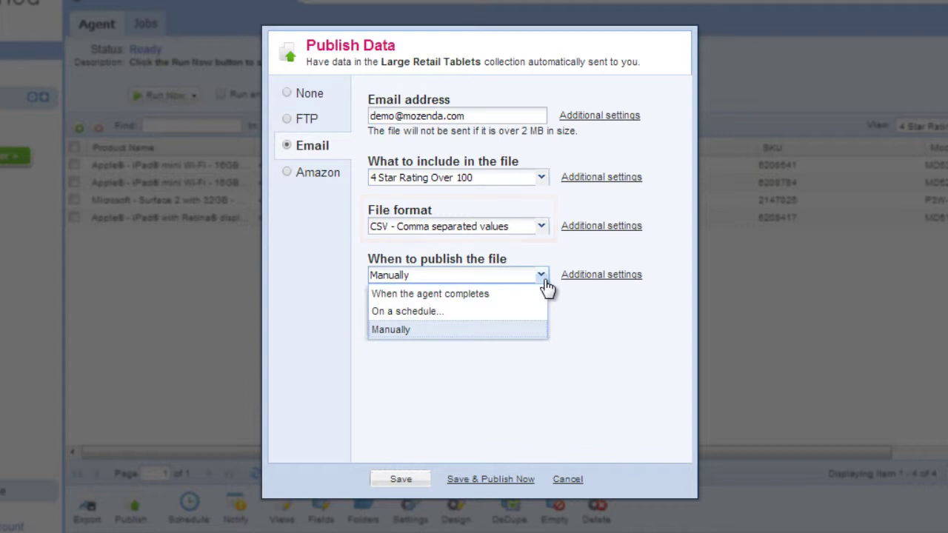
click(505, 295)
click(400, 480)
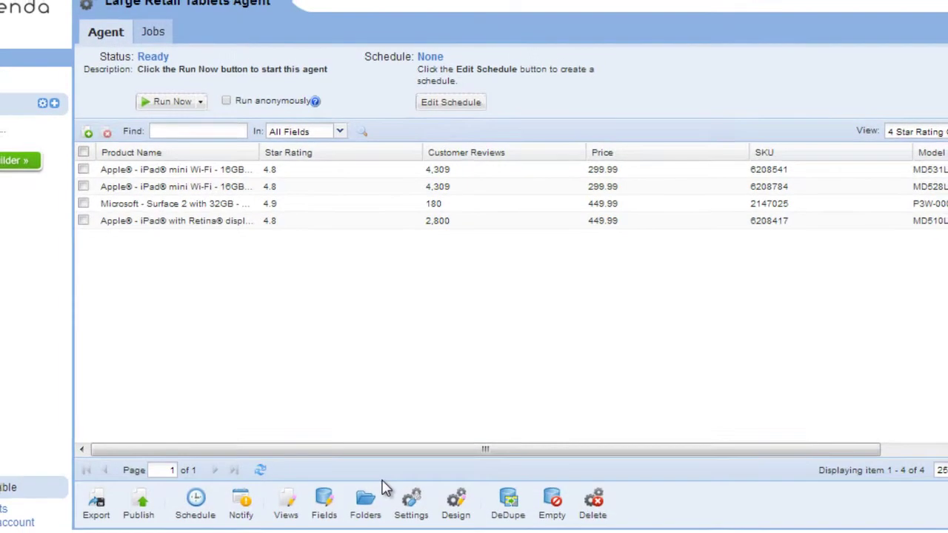